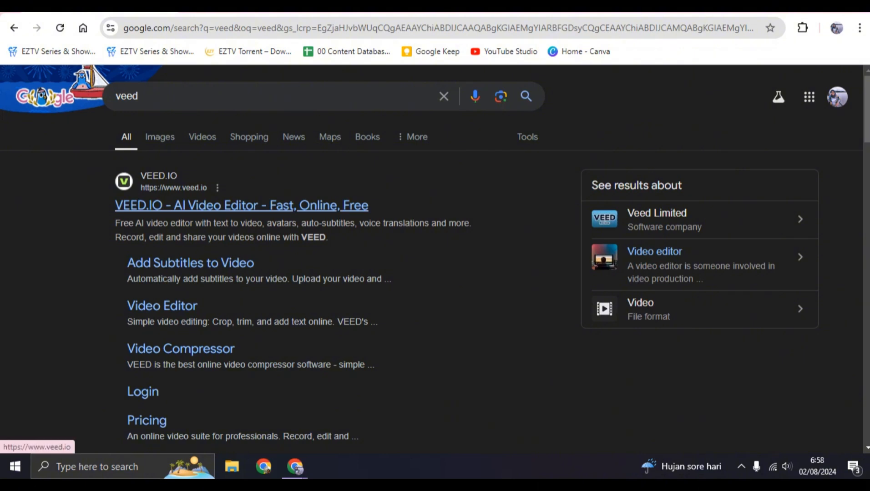
Open the VEED.IO website from the search results and find the free start option.
{"action": "left_click", "coordinate": [241, 206]}
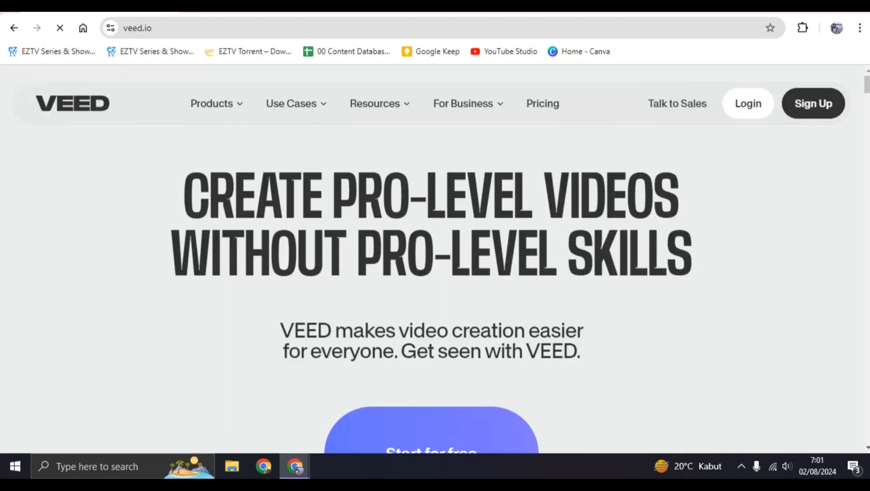
{"action": "scroll", "coordinate": [430, 260], "scroll_direction": "down", "scroll_amount": 2}
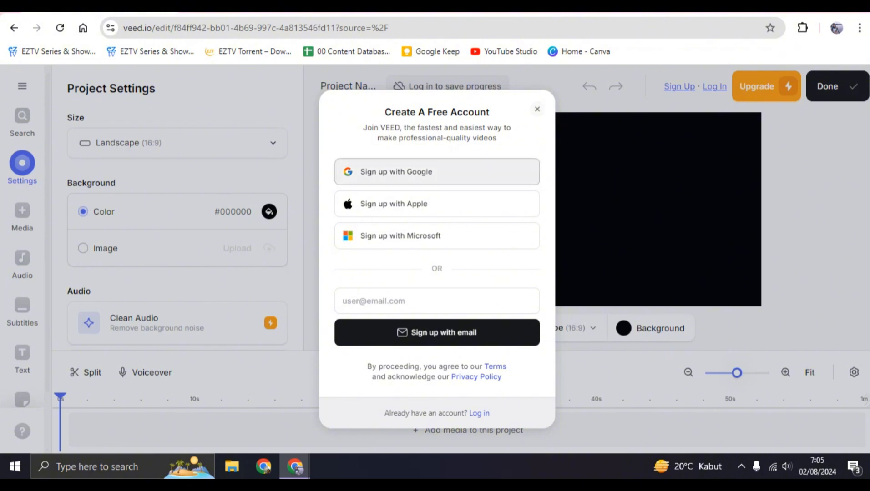
Sign up with an existing Google account and decline the optional email offers and updates.
{"action": "left_click", "coordinate": [437, 172]}
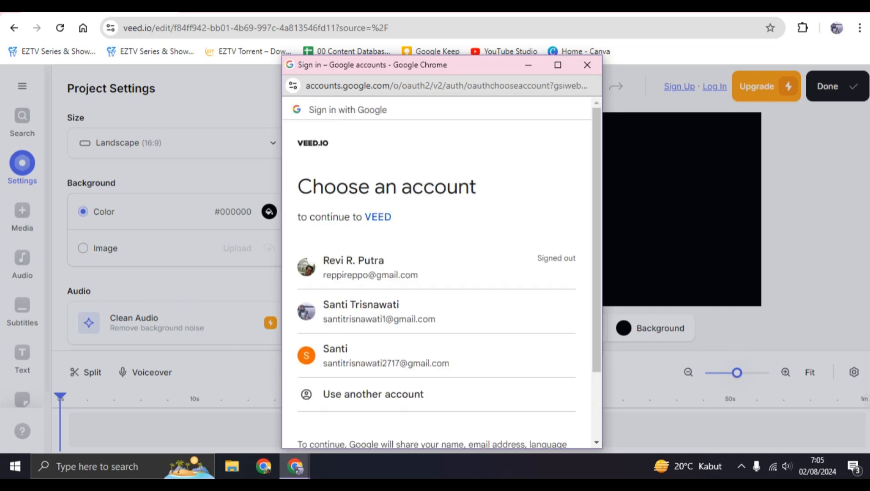
{"action": "scroll", "coordinate": [436, 214], "scroll_direction": "down", "scroll_amount": 2}
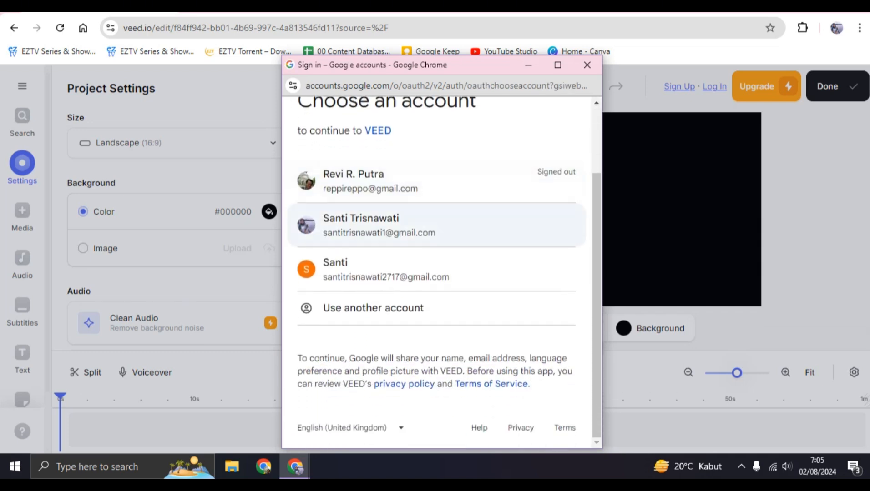
{"action": "left_click", "coordinate": [437, 225]}
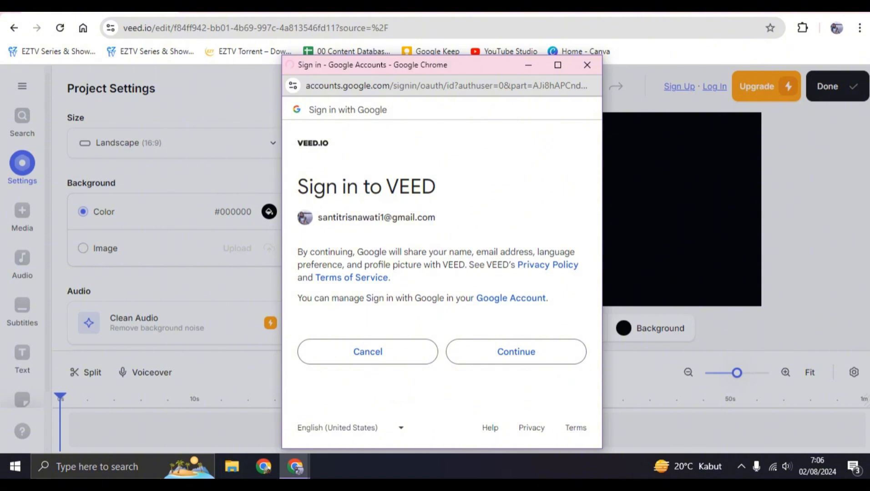
{"action": "left_click", "coordinate": [516, 352]}
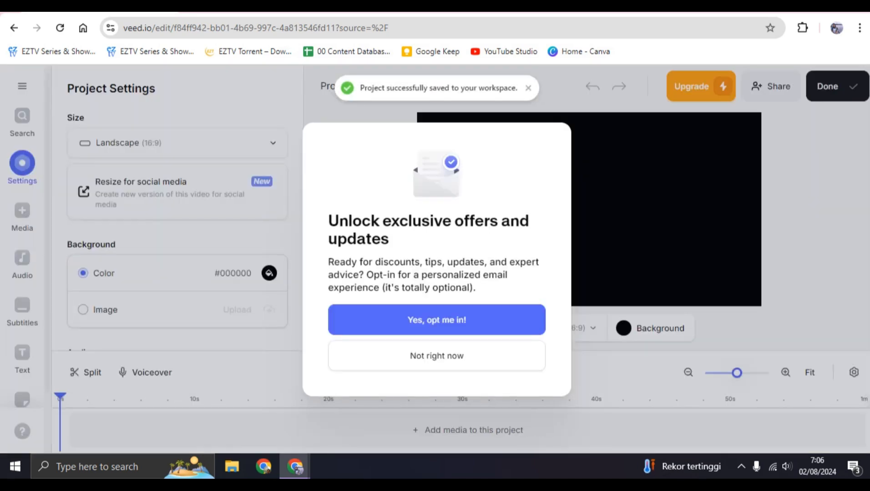
{"action": "left_click", "coordinate": [437, 356]}
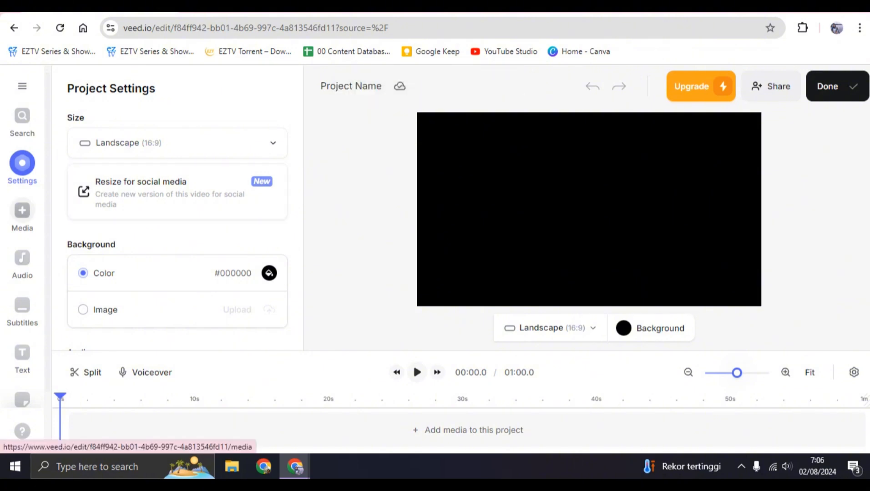
Upload the video 13929852-uhd_2160_3840_24fps from the Video folder in Downloads into the project.
{"action": "left_click", "coordinate": [22, 211]}
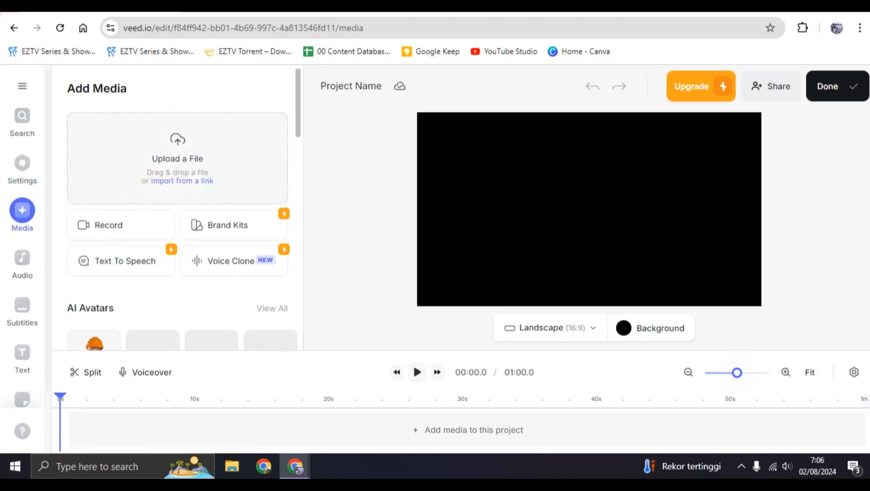
{"action": "left_click", "coordinate": [178, 158]}
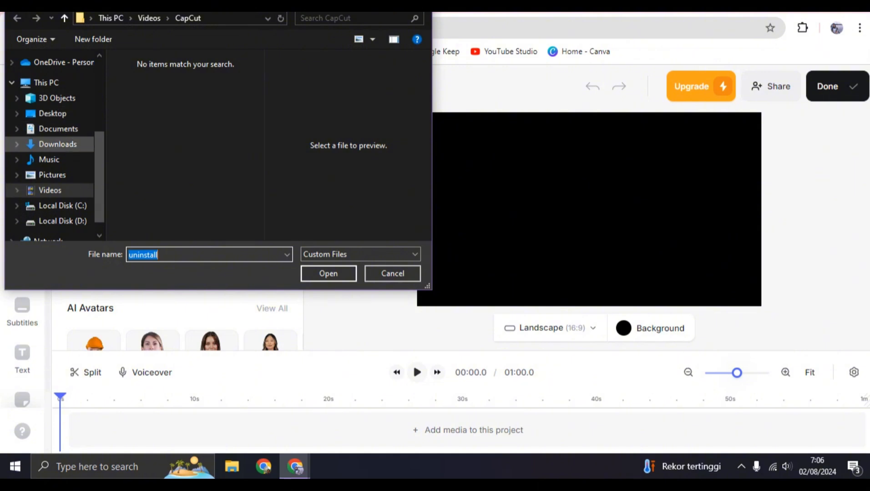
{"action": "left_click", "coordinate": [58, 144]}
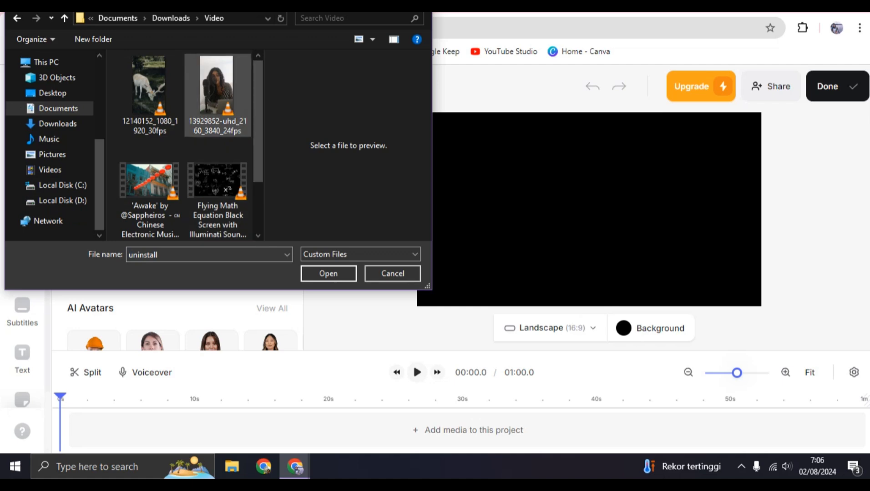
{"action": "left_click", "coordinate": [216, 89]}
{"action": "left_click", "coordinate": [328, 274]}
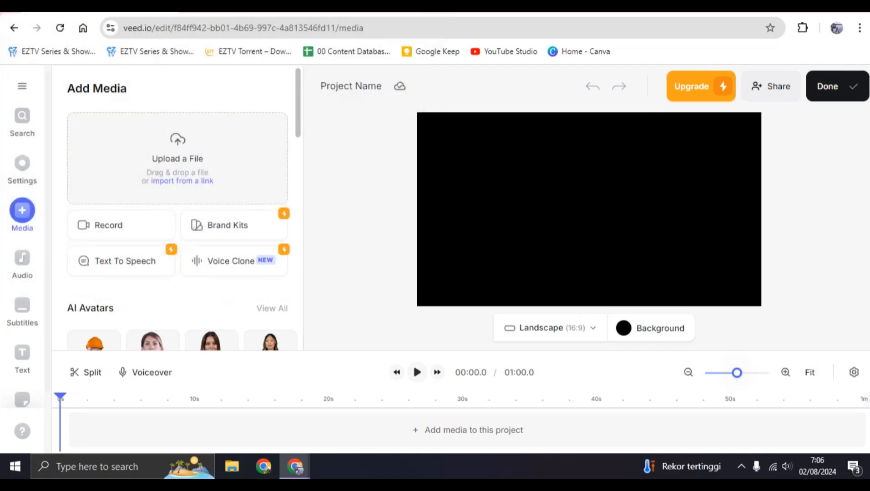
{"action": "scroll", "coordinate": [178, 209], "scroll_direction": "down", "scroll_amount": 3}
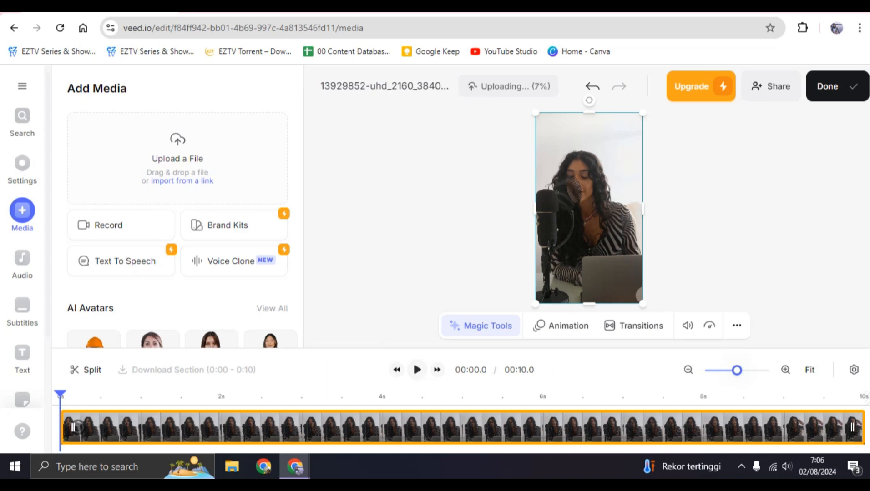
Add a sound wave element in the blue-and-purple Simi style to the video.
{"action": "scroll", "coordinate": [22, 237], "scroll_direction": "down", "scroll_amount": 3}
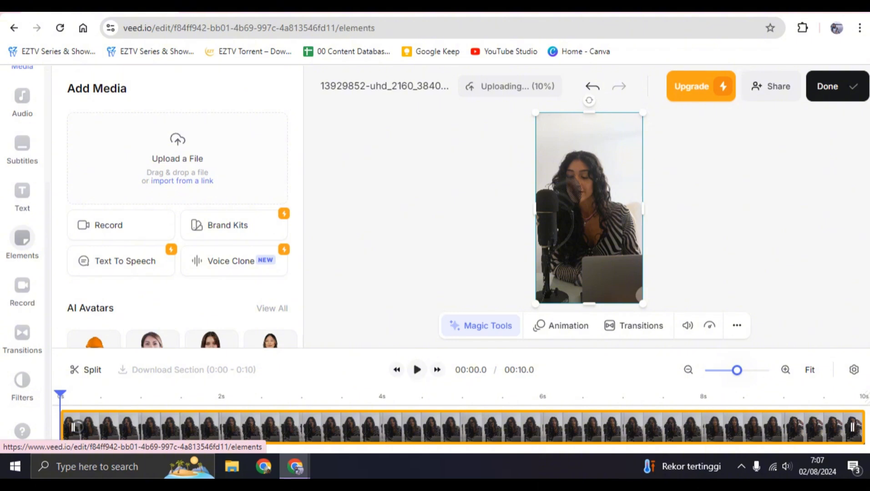
{"action": "left_click", "coordinate": [22, 237]}
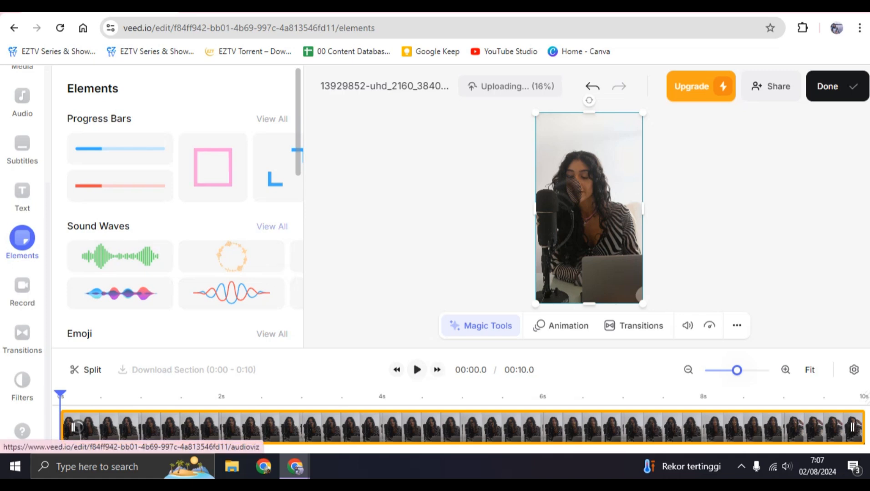
{"action": "left_click", "coordinate": [271, 226]}
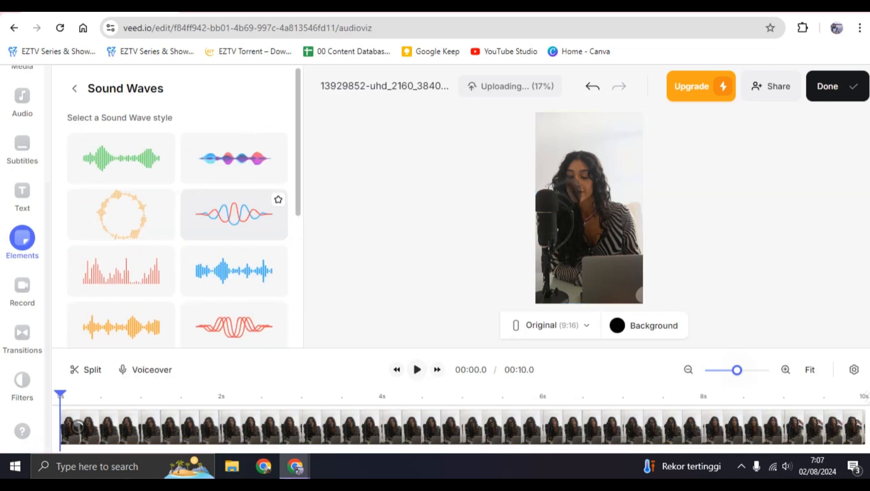
{"action": "scroll", "coordinate": [272, 237], "scroll_direction": "down", "scroll_amount": 4}
{"action": "scroll", "coordinate": [234, 258], "scroll_direction": "up", "scroll_amount": 5}
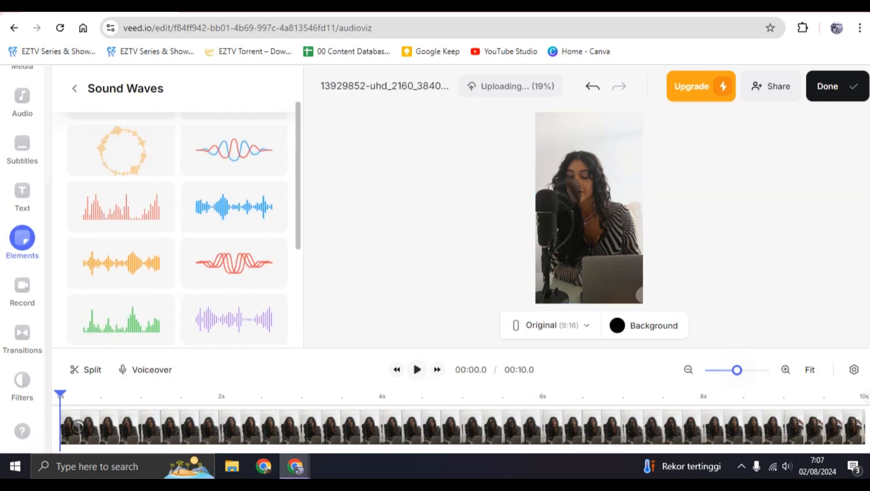
{"action": "scroll", "coordinate": [234, 258], "scroll_direction": "down", "scroll_amount": 6}
{"action": "scroll", "coordinate": [234, 250], "scroll_direction": "up", "scroll_amount": 3}
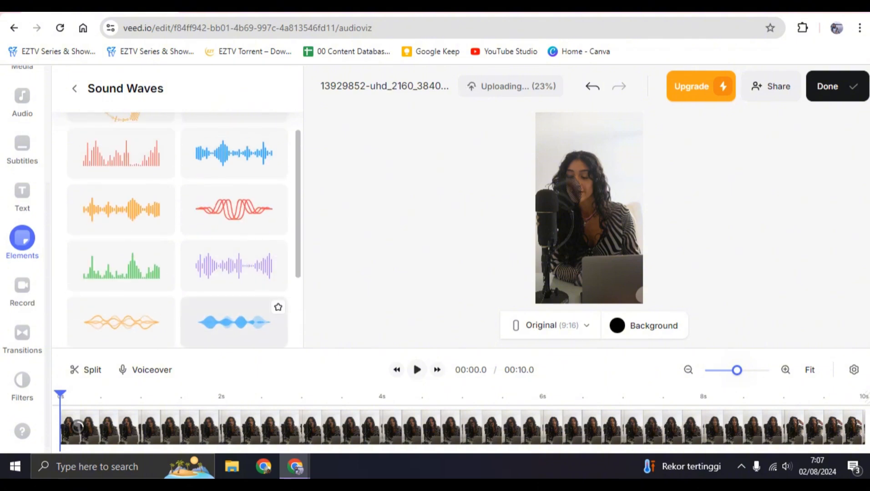
{"action": "scroll", "coordinate": [234, 319], "scroll_direction": "up", "scroll_amount": 3}
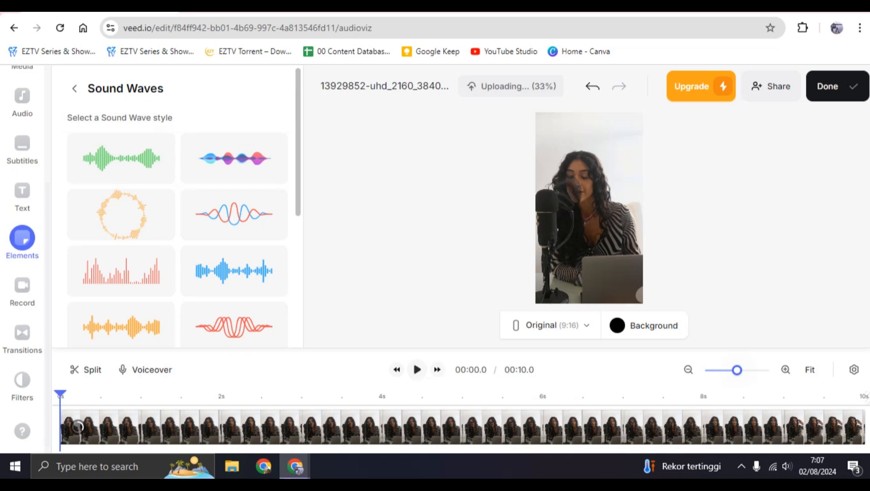
{"action": "left_click", "coordinate": [234, 157]}
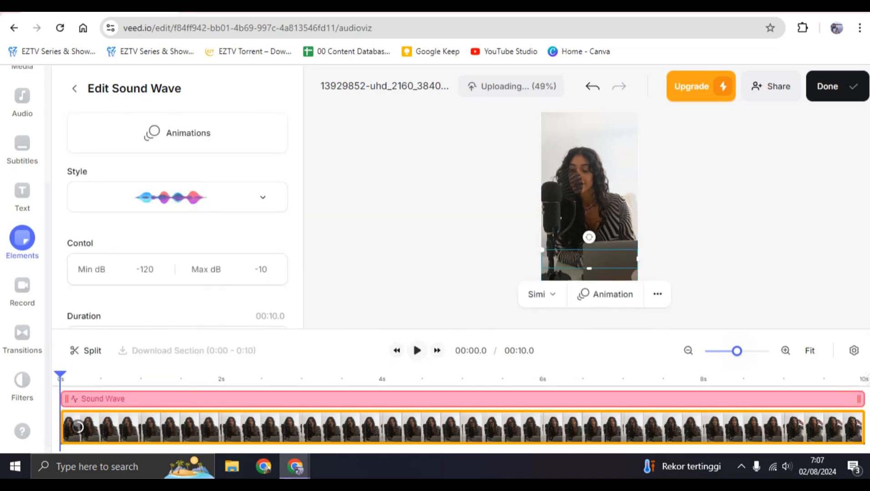
Preview the sound wave, examine its style and duration settings, and return the playhead to the start.
{"action": "left_click", "coordinate": [416, 351]}
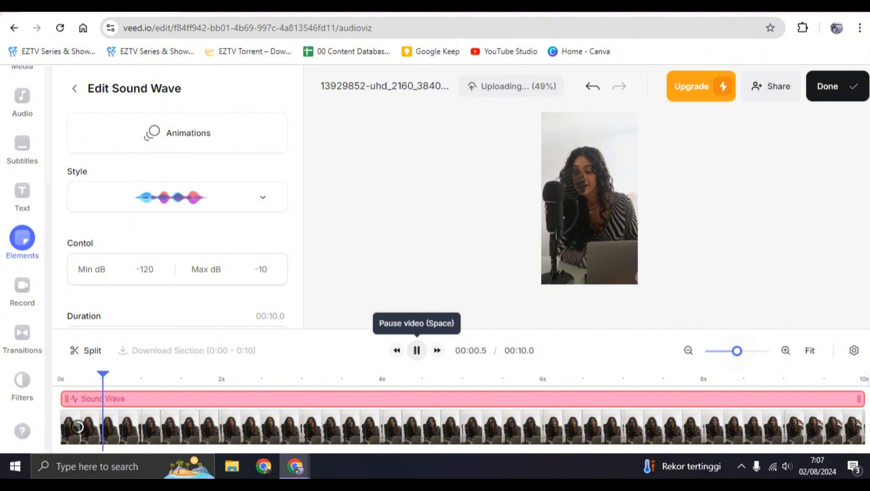
{"action": "left_click", "coordinate": [417, 350]}
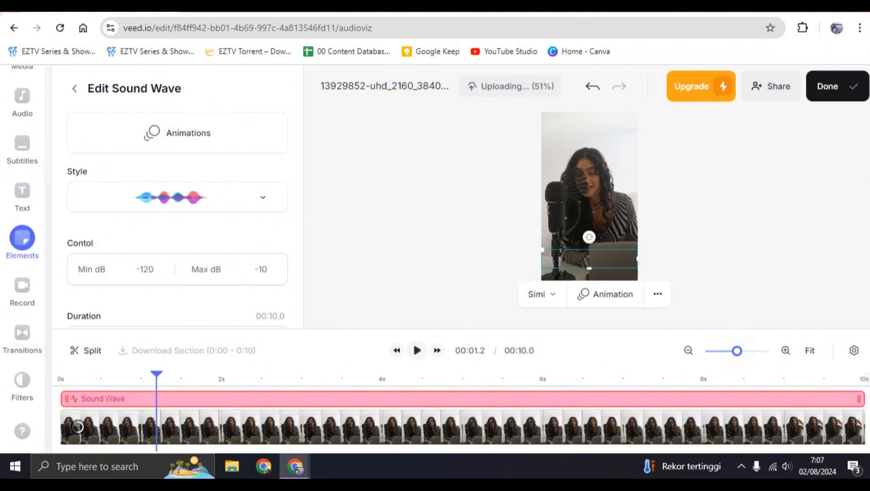
{"action": "left_click", "coordinate": [177, 197]}
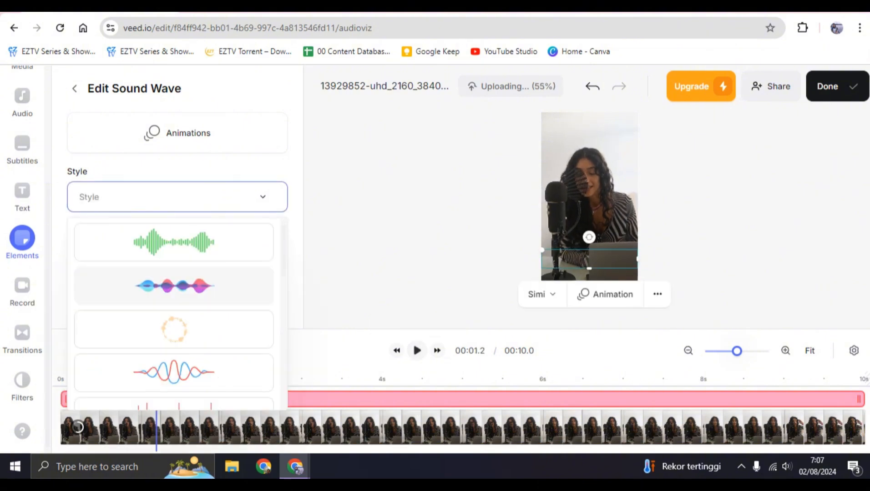
{"action": "left_click", "coordinate": [173, 285]}
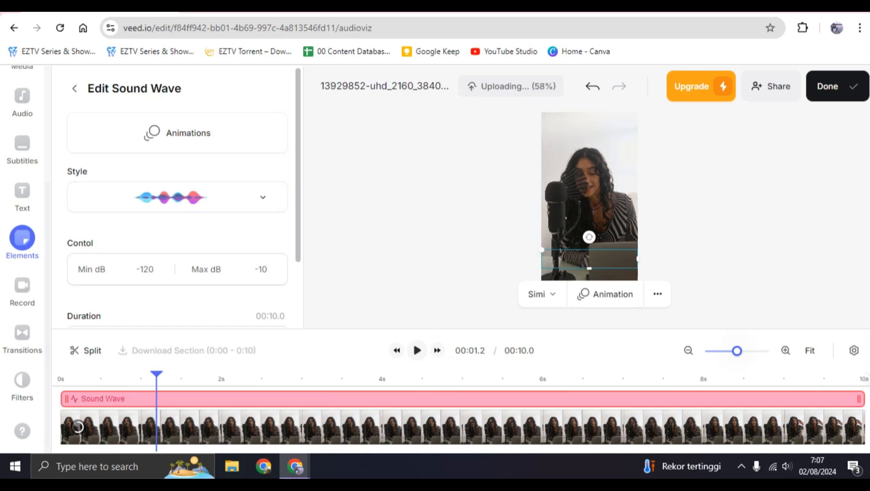
{"action": "scroll", "coordinate": [177, 205], "scroll_direction": "down", "scroll_amount": 2}
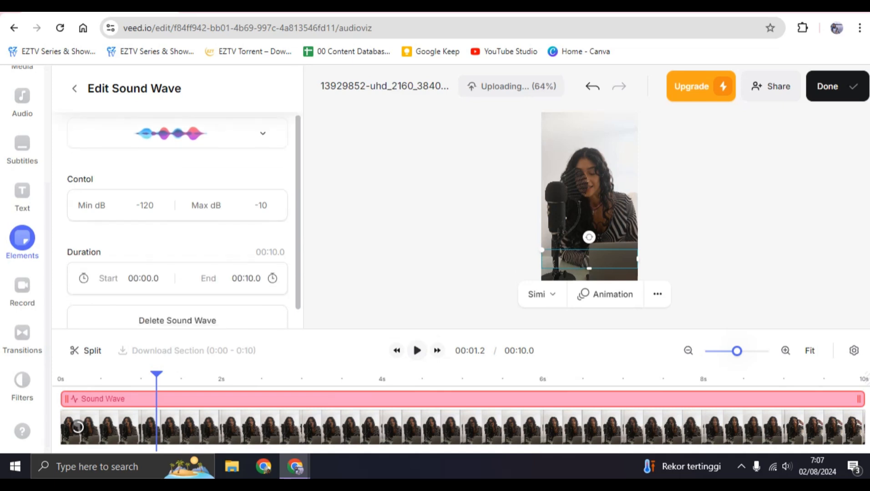
{"action": "scroll", "coordinate": [178, 228], "scroll_direction": "down", "scroll_amount": 1}
{"action": "left_click", "coordinate": [153, 256]}
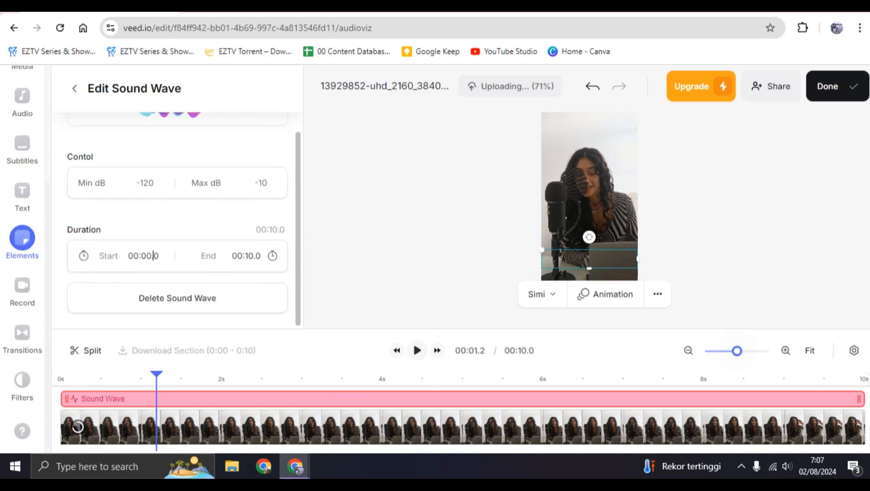
{"action": "left_click_drag", "start_coordinate": [157, 377], "coordinate": [60, 376]}
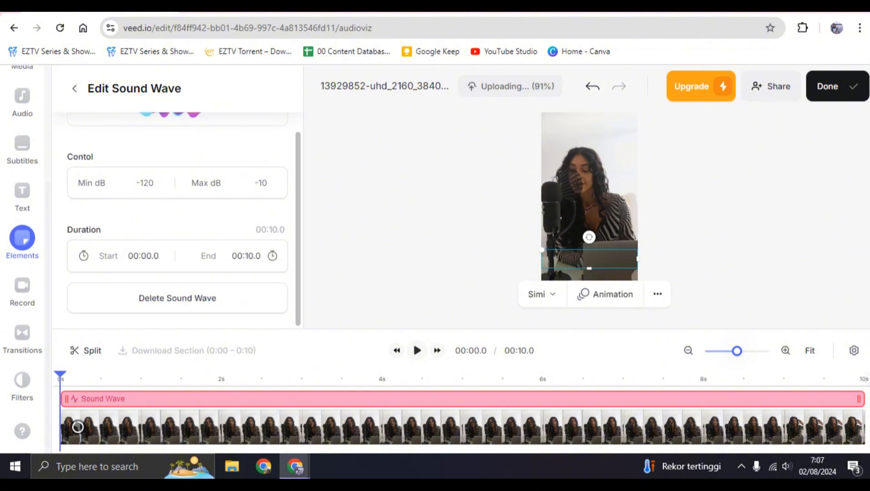
Apply the Fade entrance animation to the sound wave and return to its settings.
{"action": "scroll", "coordinate": [150, 293], "scroll_direction": "up", "scroll_amount": 2}
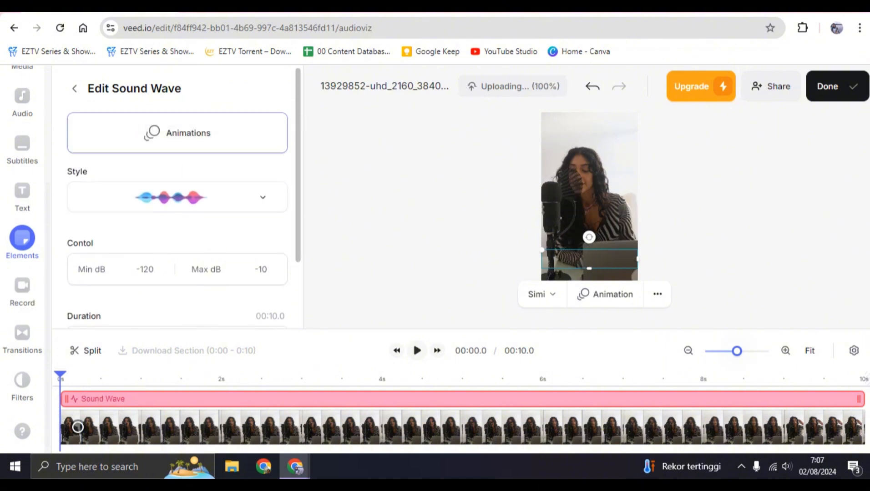
{"action": "left_click", "coordinate": [178, 133]}
{"action": "left_click", "coordinate": [178, 182]}
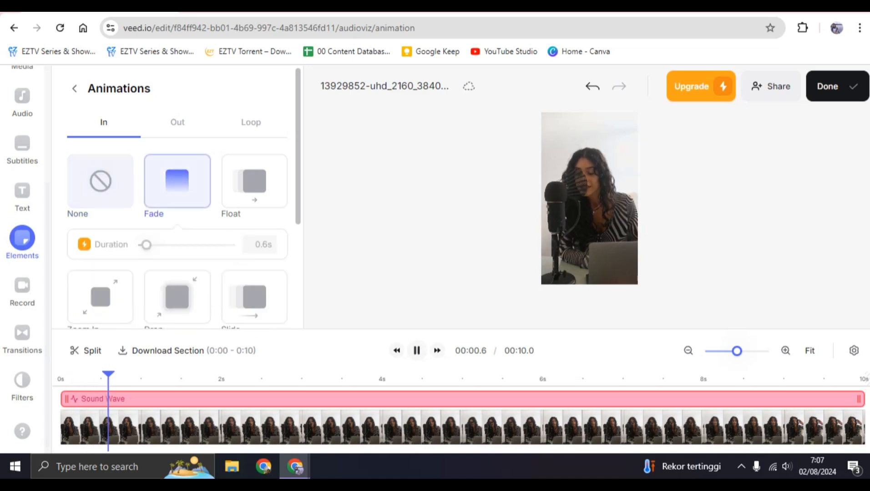
{"action": "scroll", "coordinate": [177, 227], "scroll_direction": "down", "scroll_amount": 3}
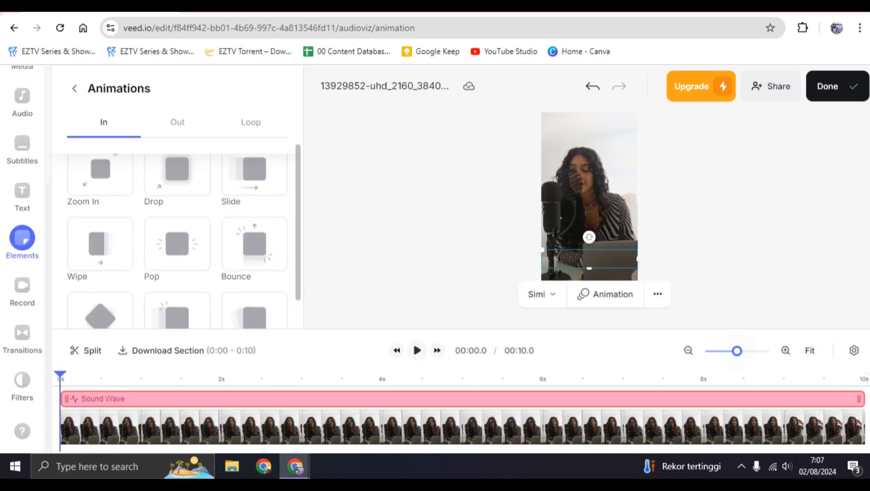
{"action": "left_click", "coordinate": [74, 88]}
Change the sound wave's style to the green Trio Wave and preview the video.
{"action": "left_click", "coordinate": [177, 197]}
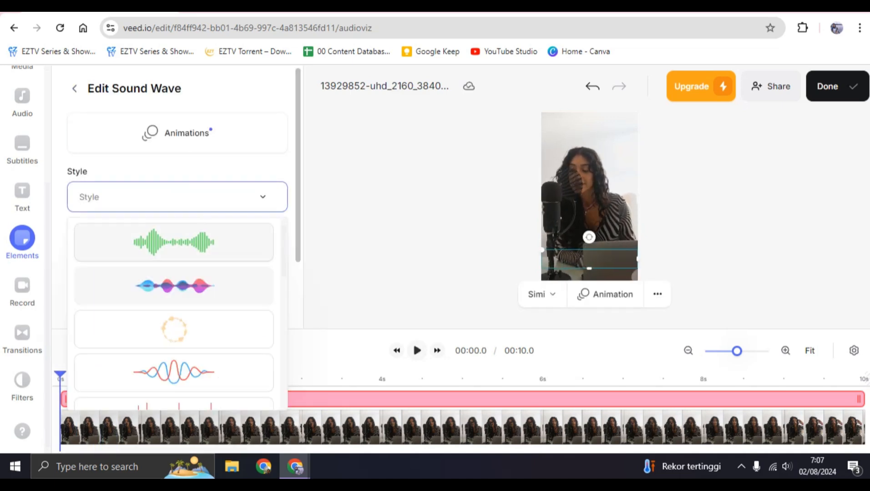
{"action": "left_click", "coordinate": [175, 242]}
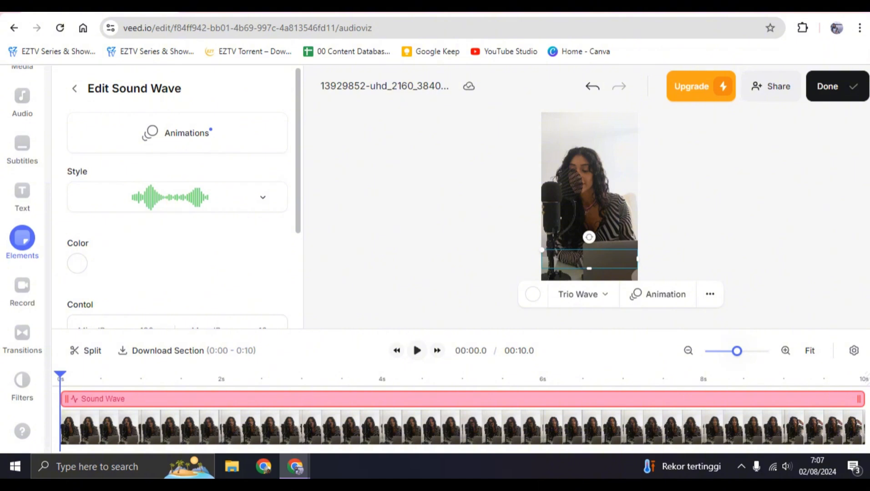
{"action": "left_click", "coordinate": [416, 351]}
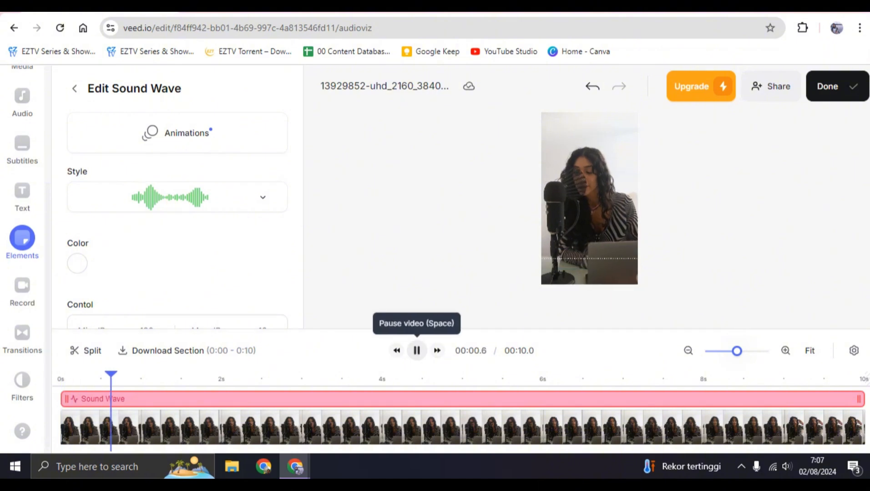
{"action": "left_click", "coordinate": [416, 350]}
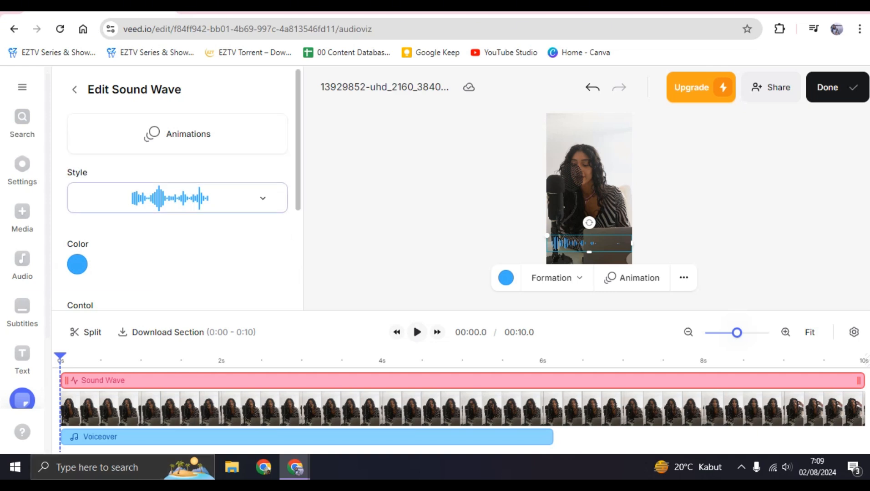
Select the Voiceover clip on the timeline to view its audio settings.
{"action": "left_click", "coordinate": [178, 198]}
{"action": "left_click", "coordinate": [177, 198]}
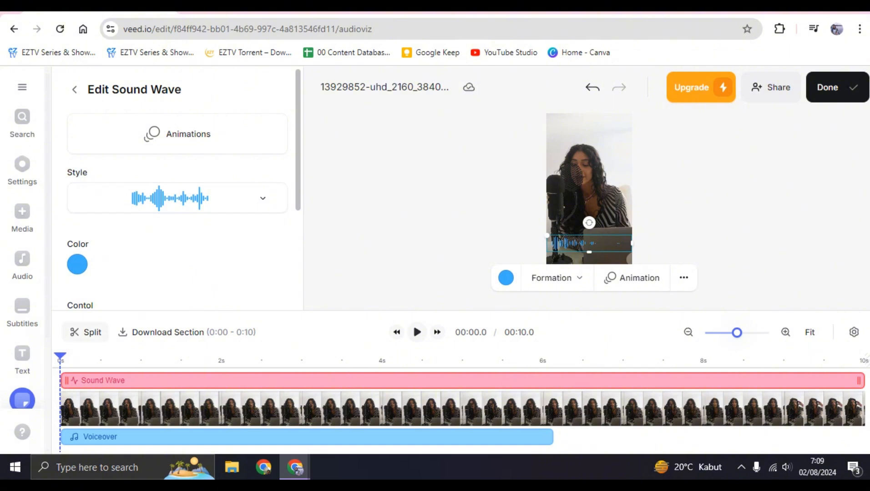
{"action": "left_click", "coordinate": [191, 438]}
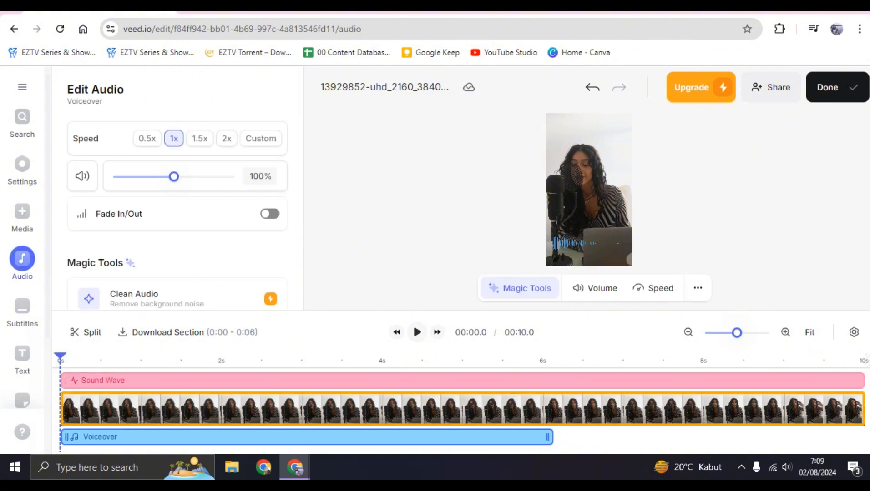
Select the Sound Wave clip on the timeline and preview the first few seconds of the video.
{"action": "left_click", "coordinate": [191, 381]}
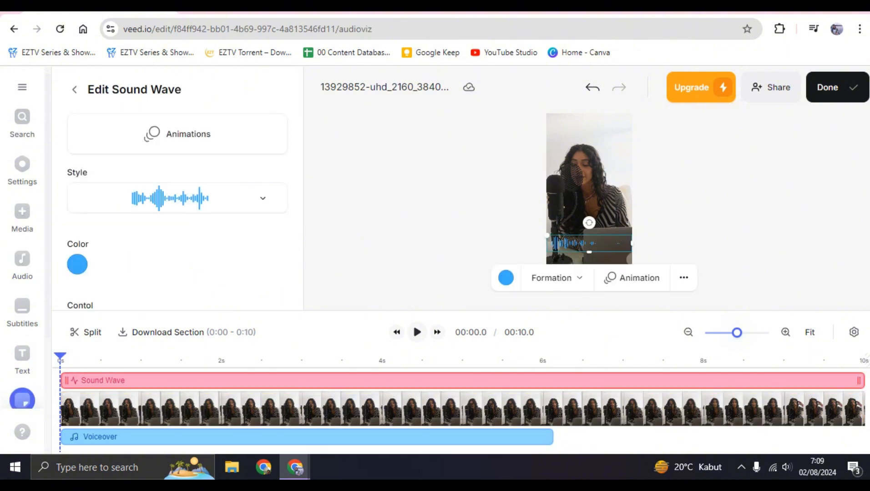
{"action": "left_click", "coordinate": [417, 332]}
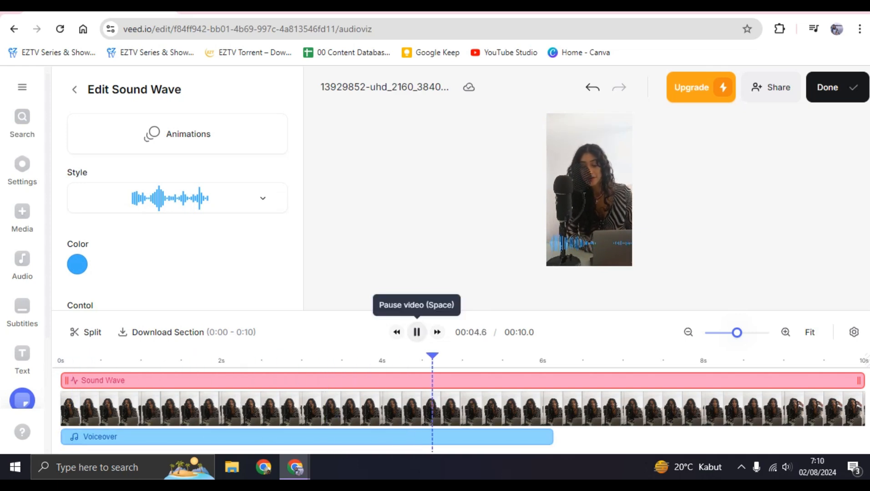
{"action": "left_click", "coordinate": [417, 332]}
Try to recolor the sound wave with the yellow #ffe069 and red #ff4f4a swatches, and deselect it.
{"action": "left_click", "coordinate": [77, 264]}
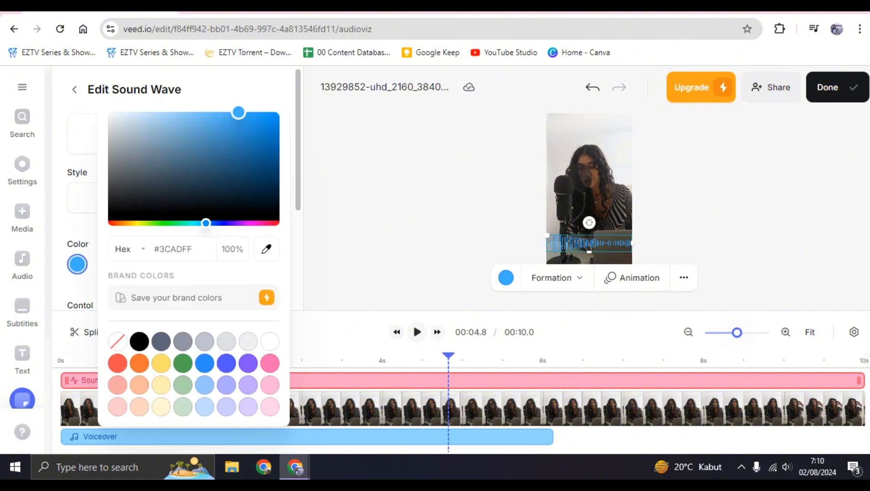
{"action": "left_click", "coordinate": [161, 363]}
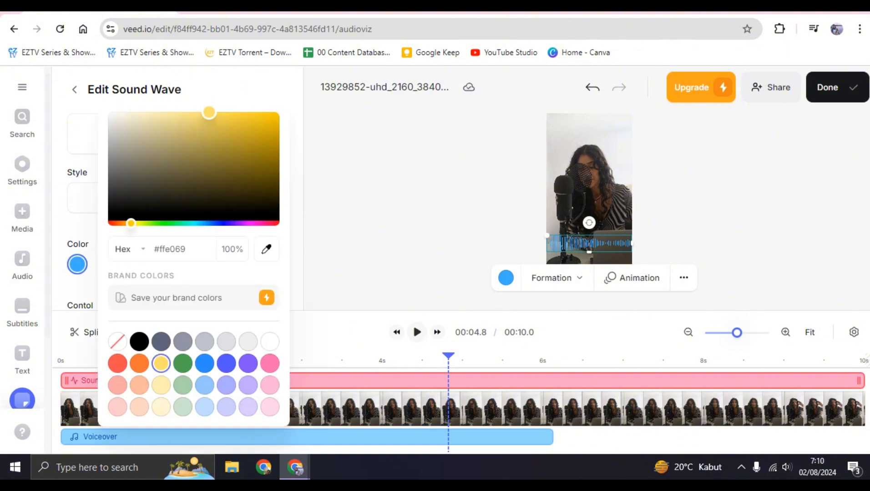
{"action": "left_click", "coordinate": [118, 363]}
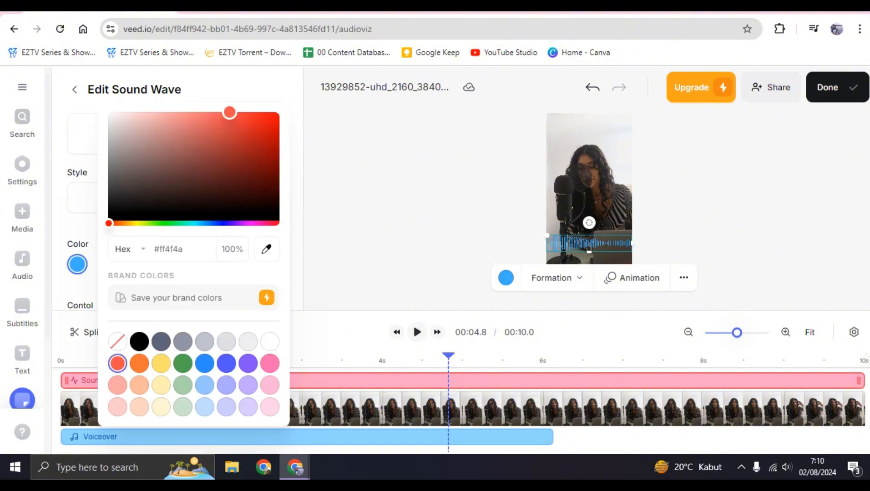
{"action": "left_click", "coordinate": [392, 196]}
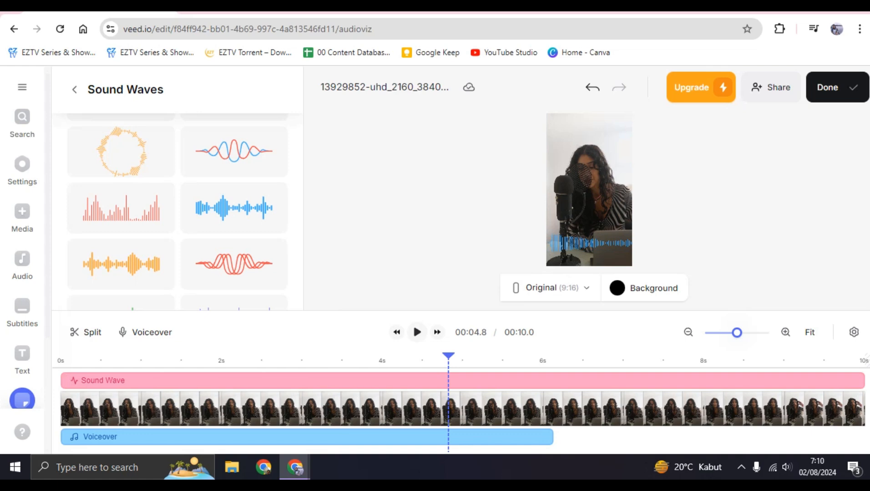
Return the playhead to the start of the timeline and briefly preview the sound wave over the video.
{"action": "left_click_drag", "start_coordinate": [448, 356], "coordinate": [60, 356]}
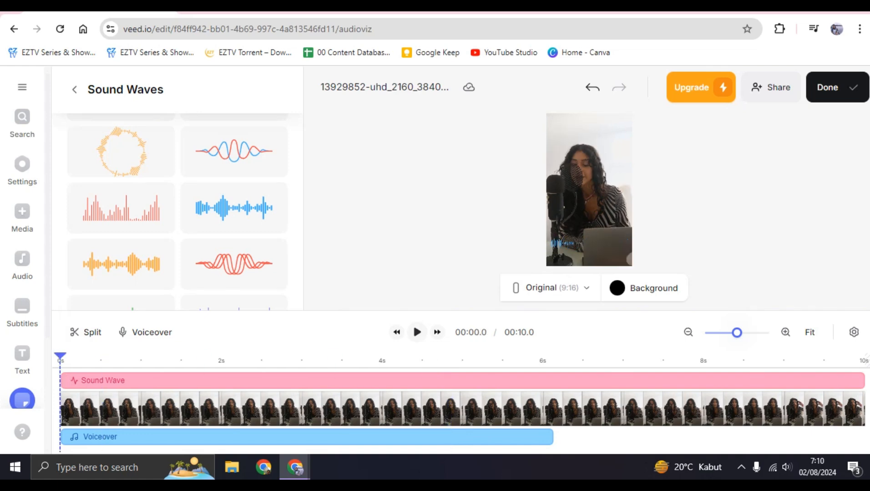
{"action": "left_click", "coordinate": [417, 332]}
{"action": "left_click", "coordinate": [417, 332]}
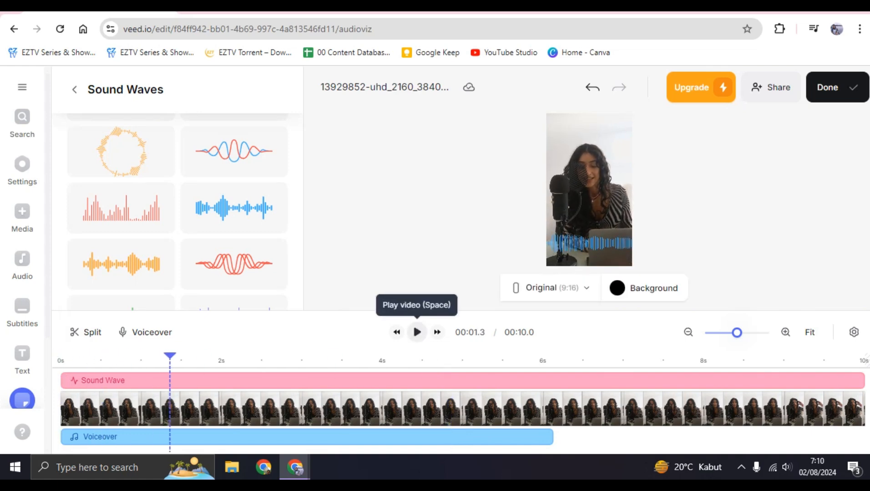